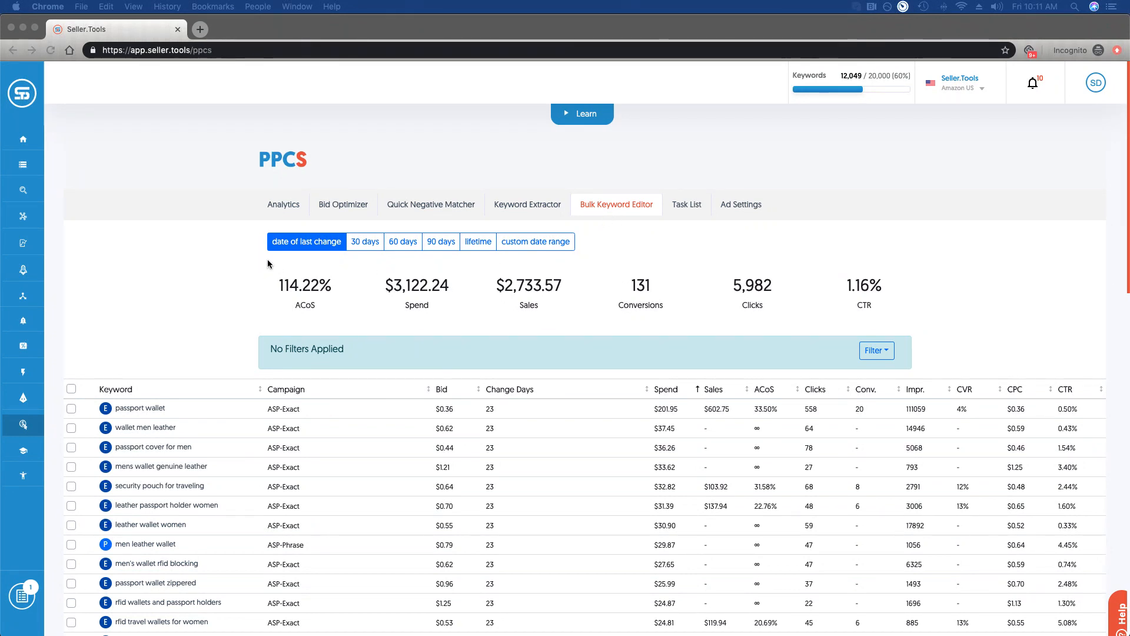
# - Look over the keyword list, then open and close the filter options without applying any
pyautogui.click(288, 253)
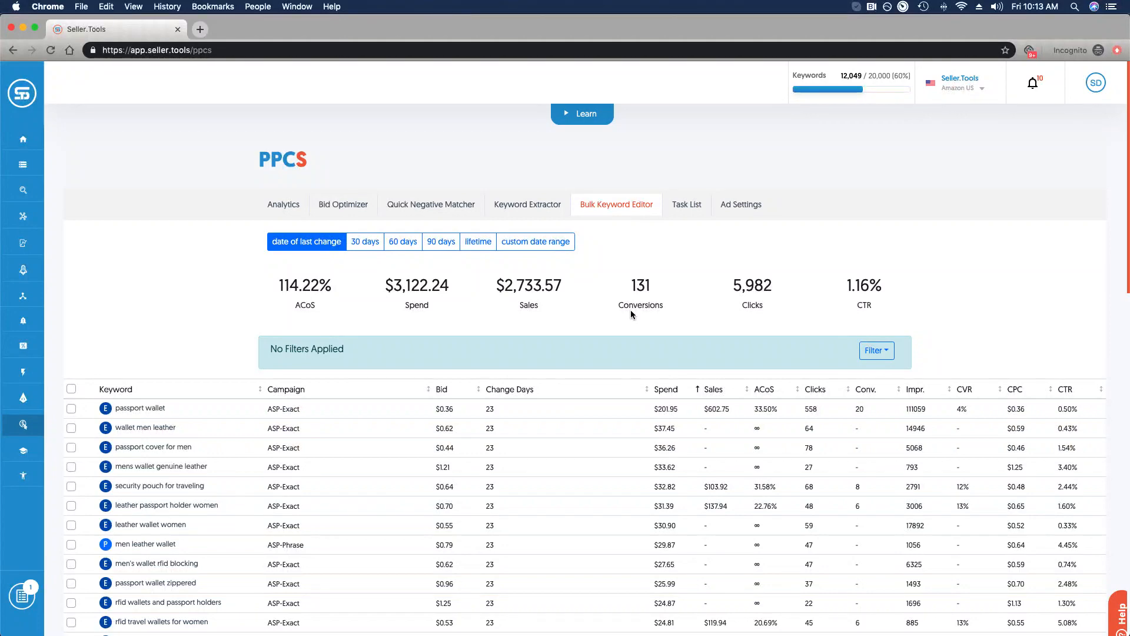
pyautogui.scroll(-20, 607, 328)
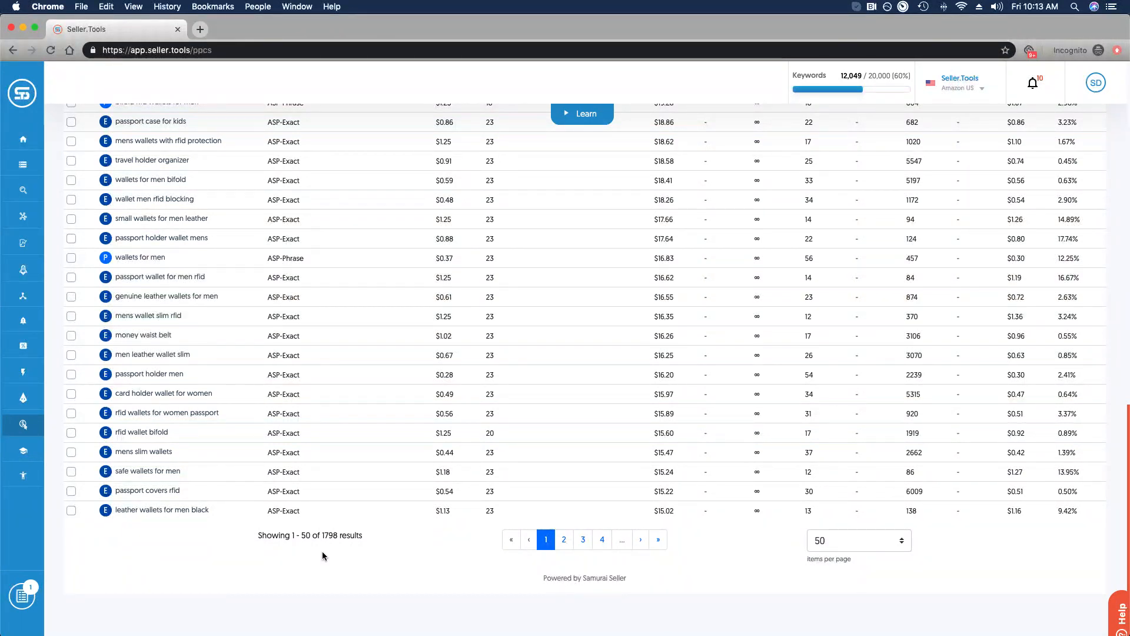
pyautogui.scroll(20, 441, 353)
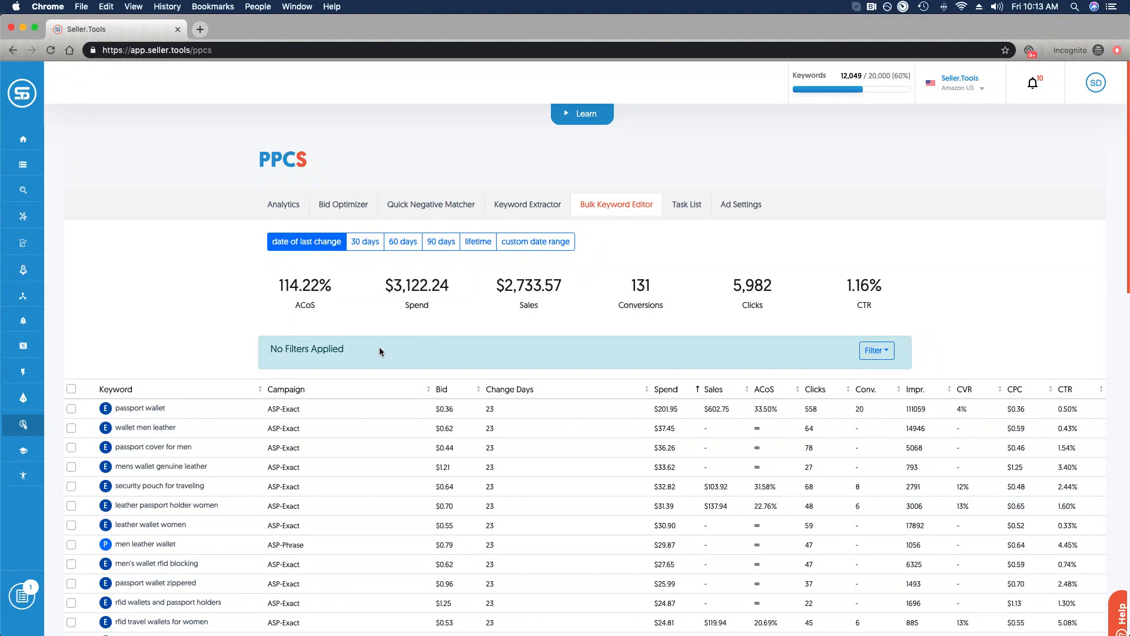
pyautogui.click(874, 351)
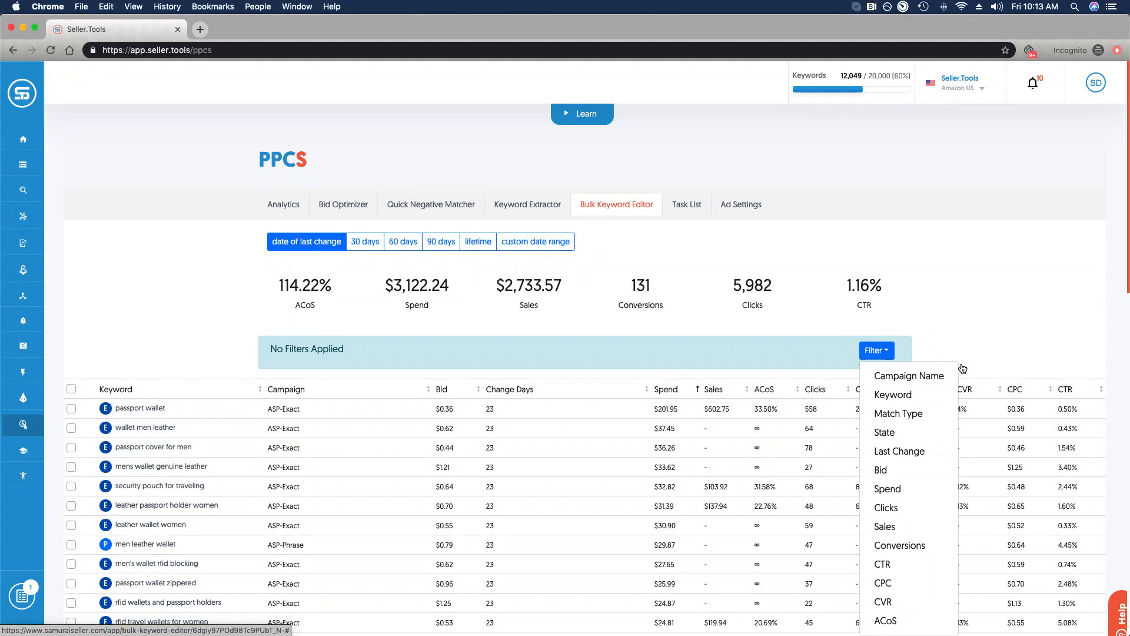
pyautogui.click(982, 317)
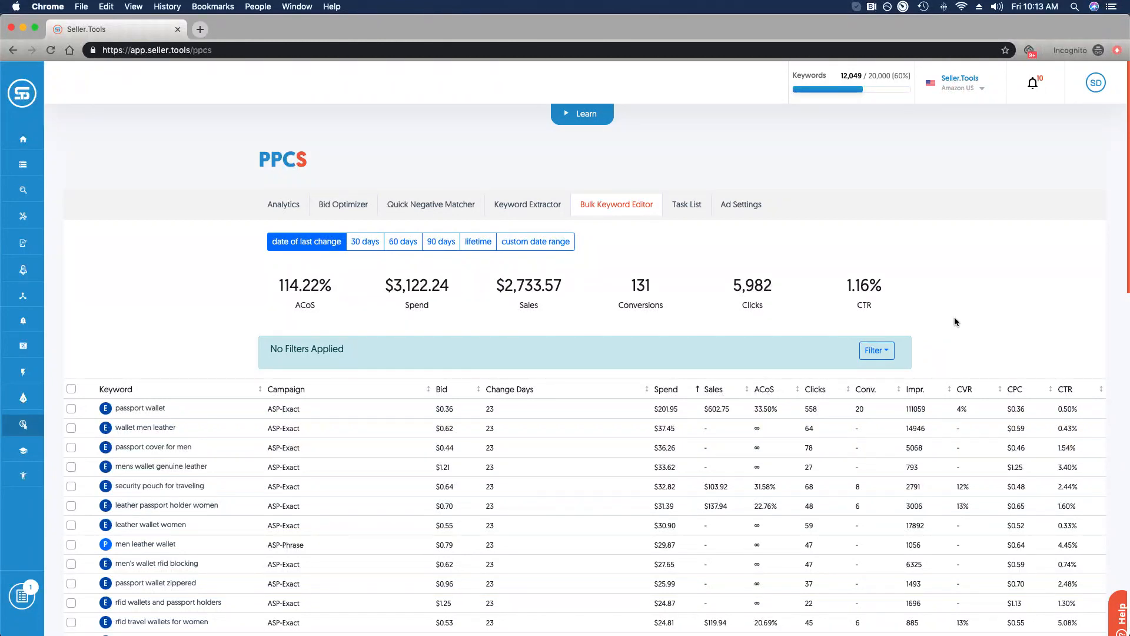
# - Sort keywords by ACoS, highest first, so passport holders at 83.15% leads
pyautogui.click(783, 391)
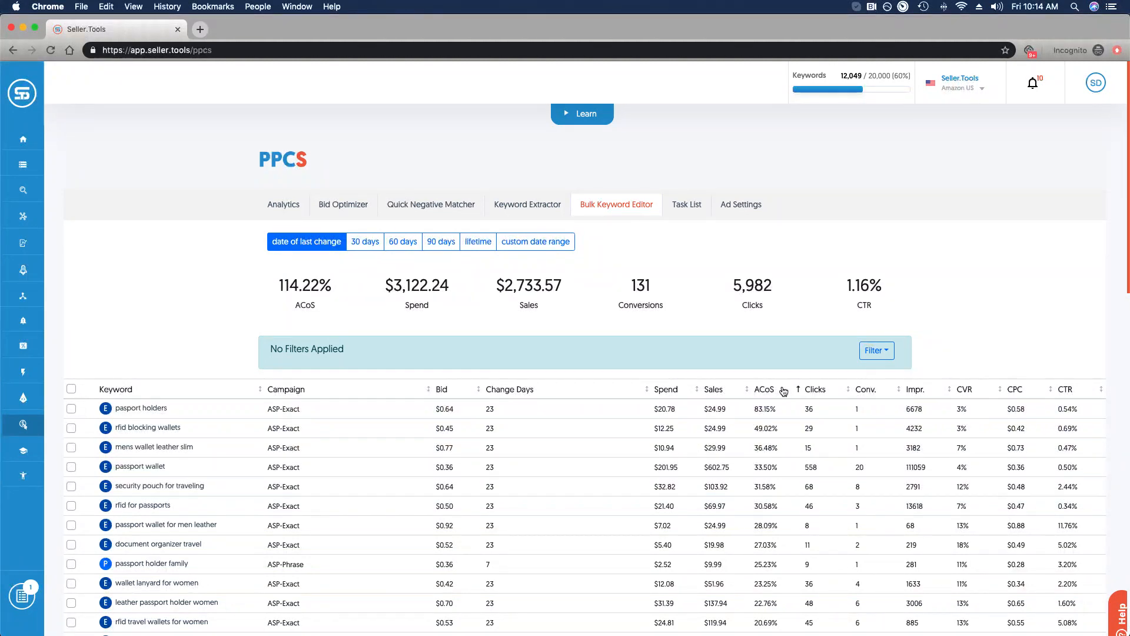
pyautogui.click(783, 391)
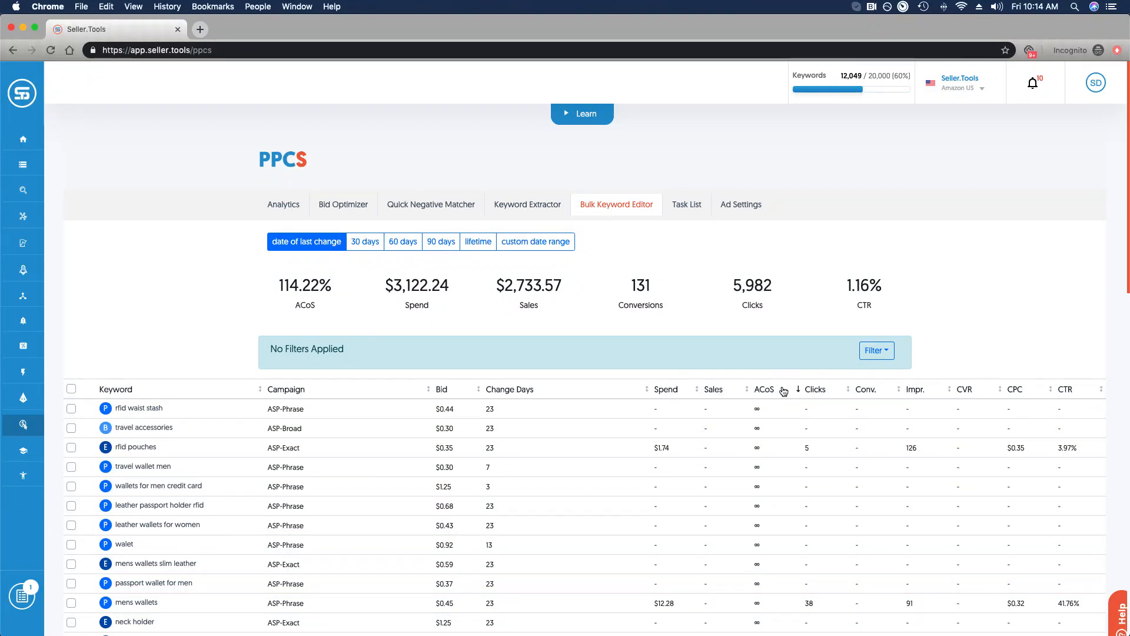
pyautogui.click(784, 392)
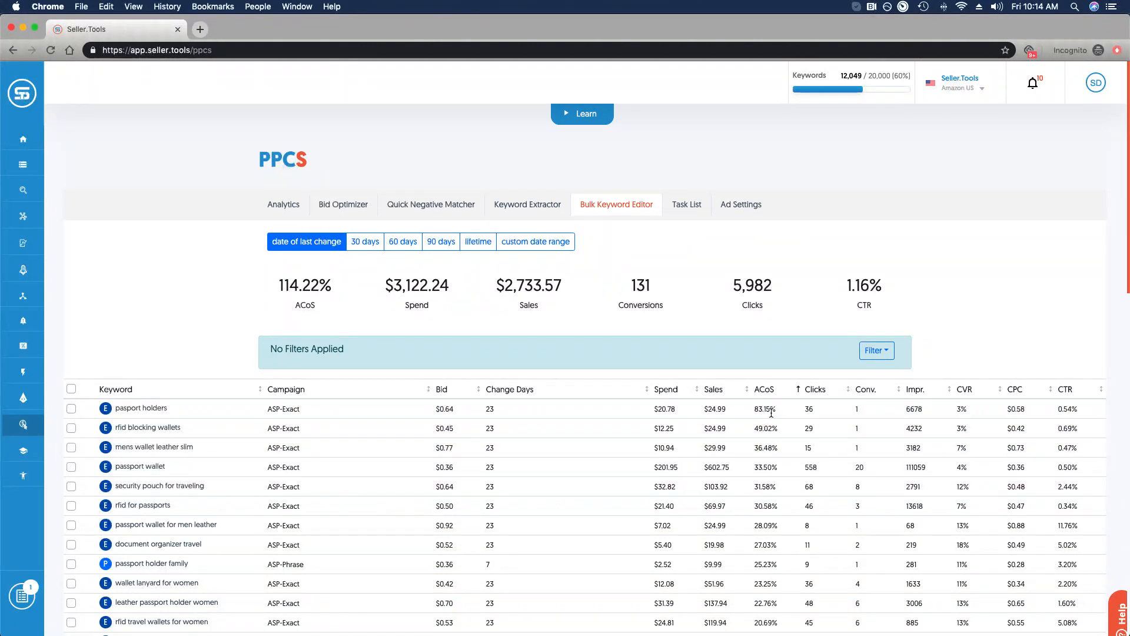
# - Open the pasport holders keyword page, keep its $0.64 bid, and scroll to its Spend/Bid chart
pyautogui.click(138, 413)
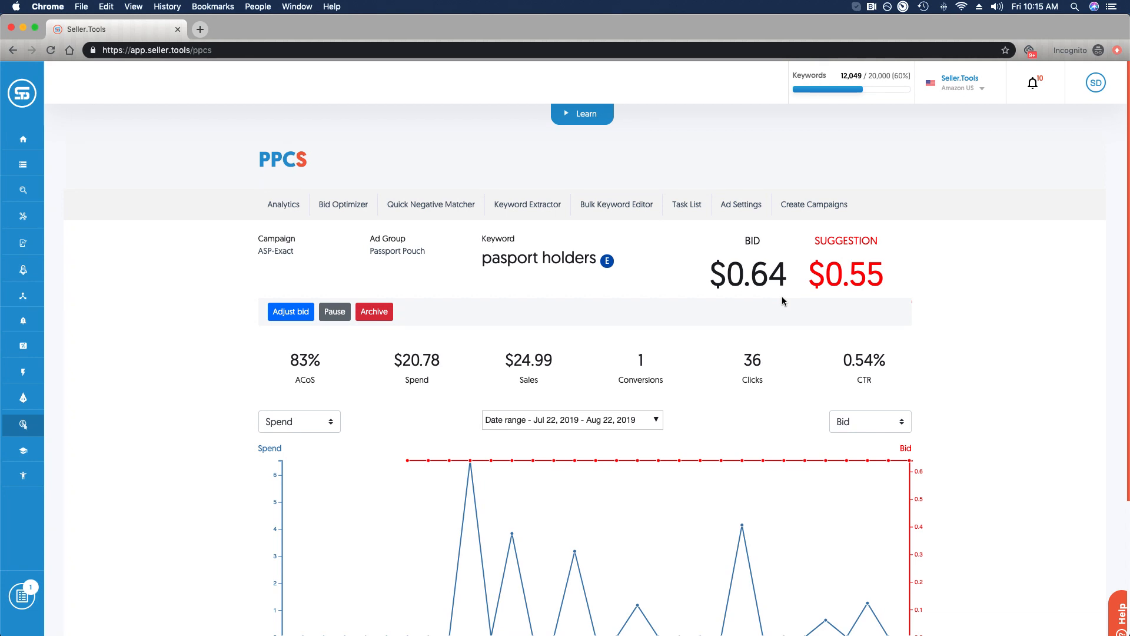
pyautogui.click(289, 312)
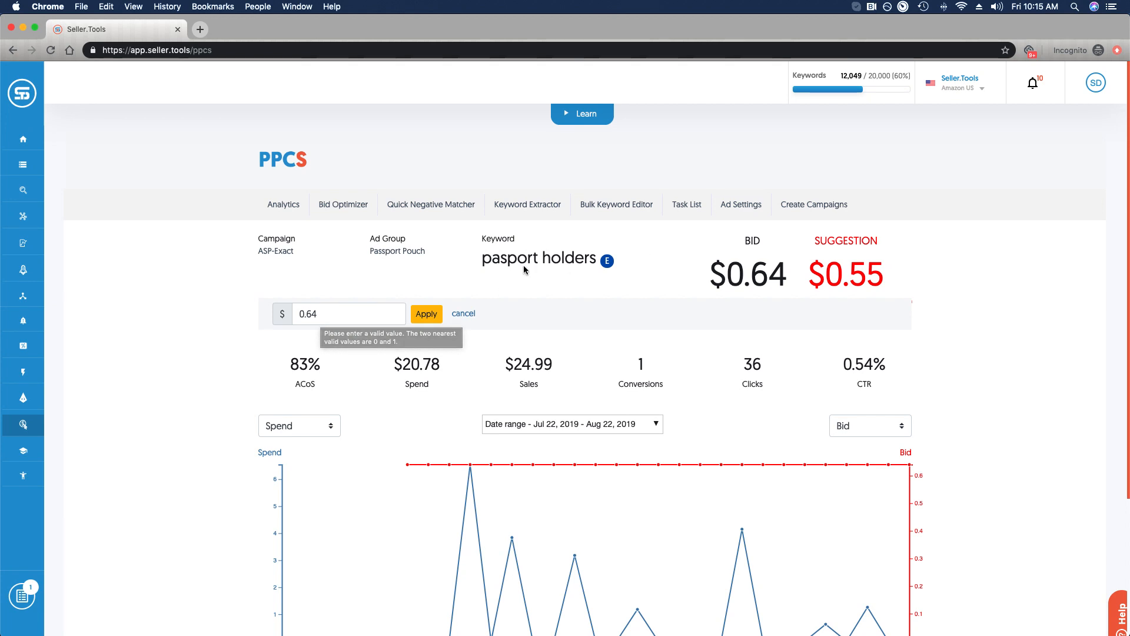
pyautogui.click(462, 313)
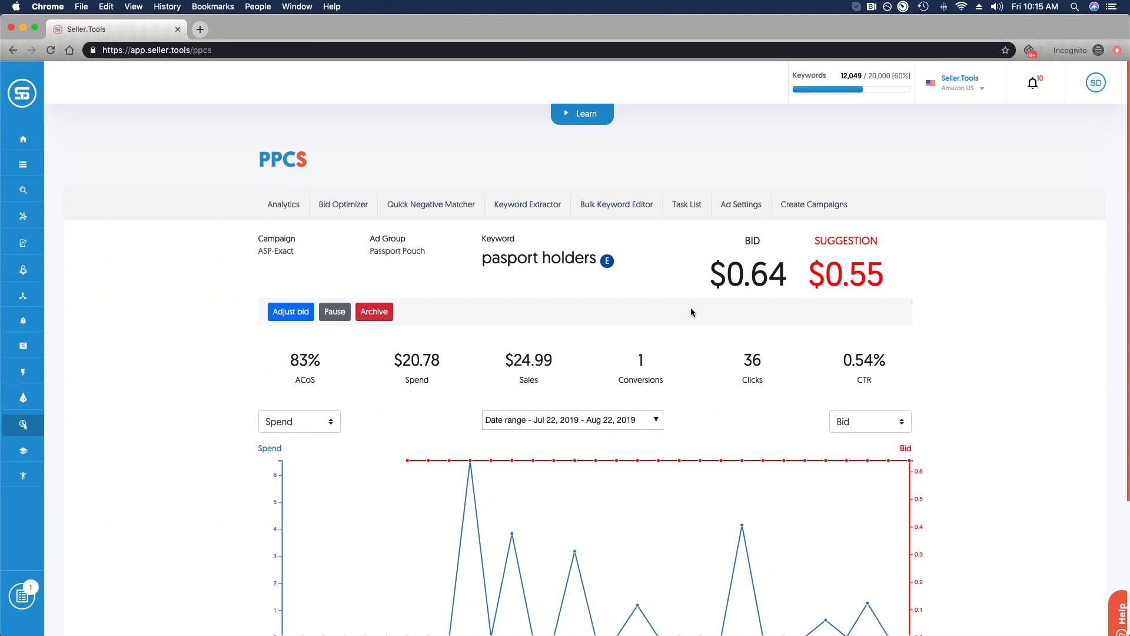
pyautogui.scroll(-1, 972, 309)
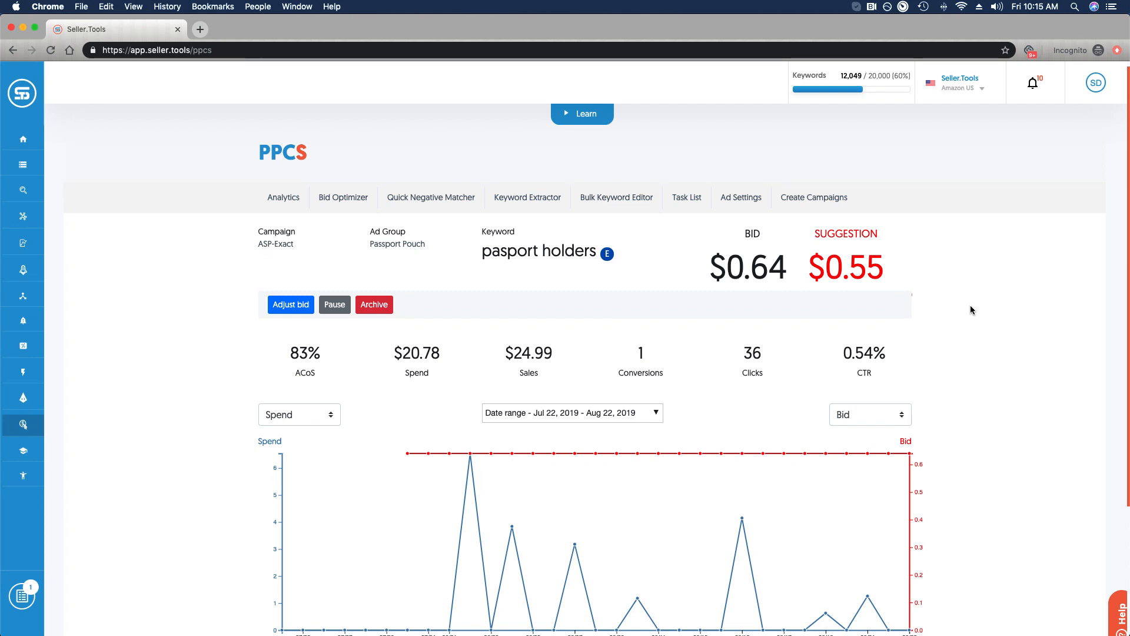
pyautogui.scroll(-2, 973, 309)
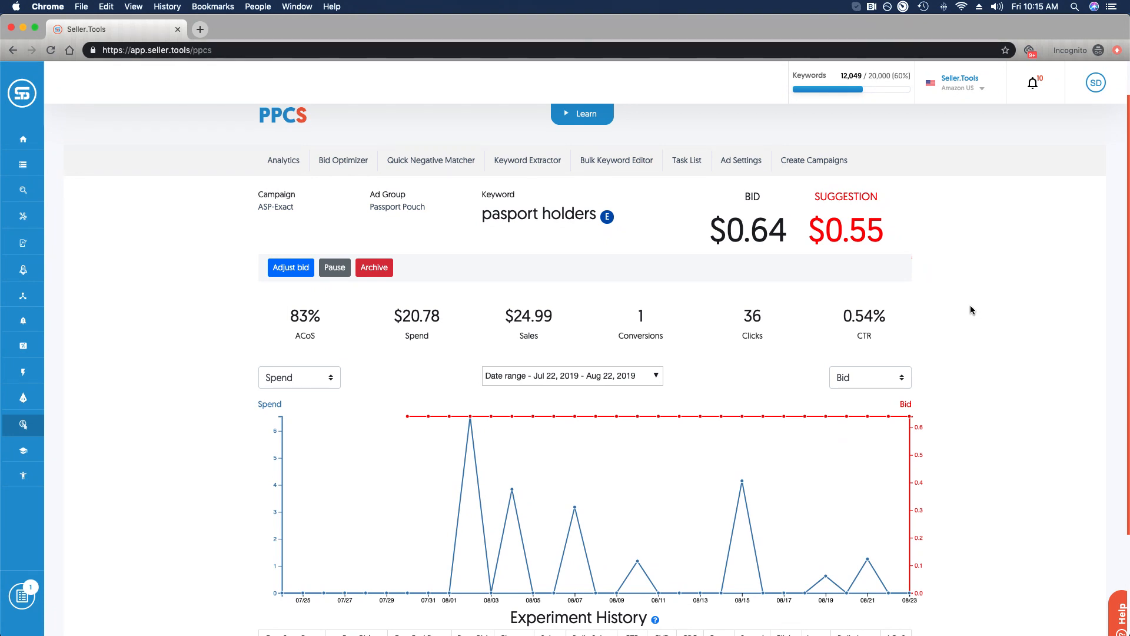
pyautogui.scroll(-1, 970, 310)
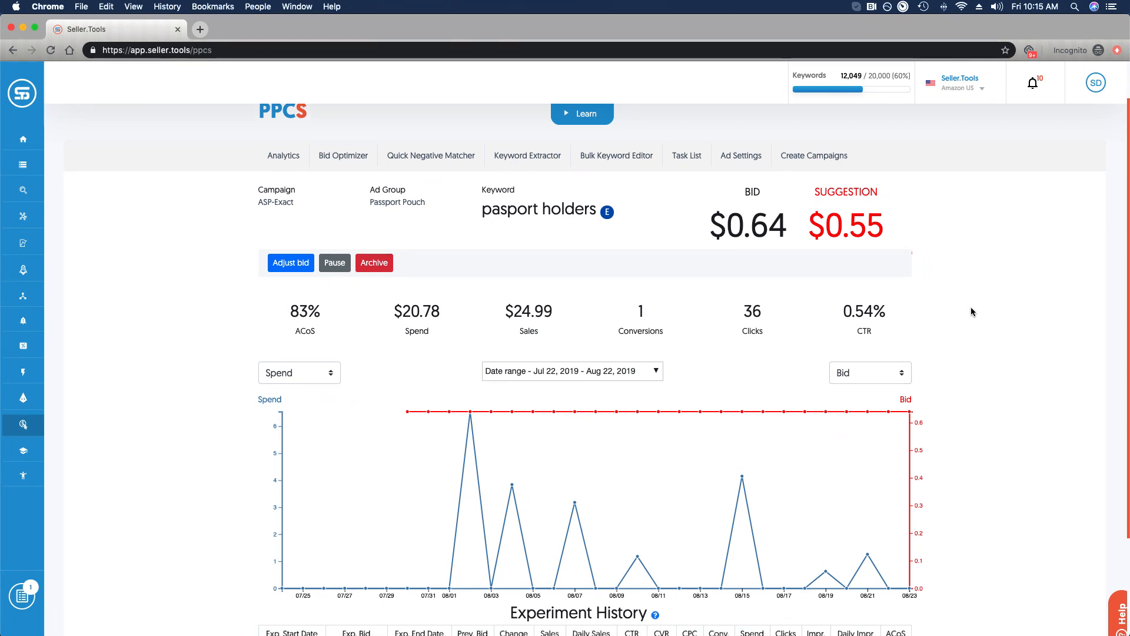
pyautogui.scroll(-2, 970, 311)
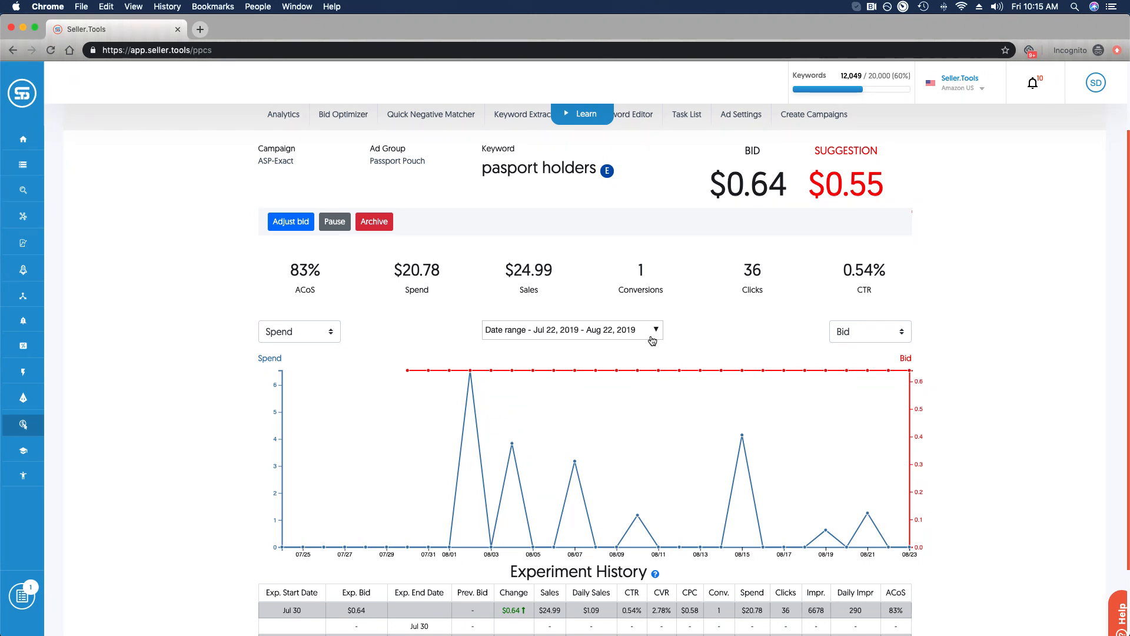
# - Set the chart's left axis to Clicks and its right axis to Sales
pyautogui.click(295, 336)
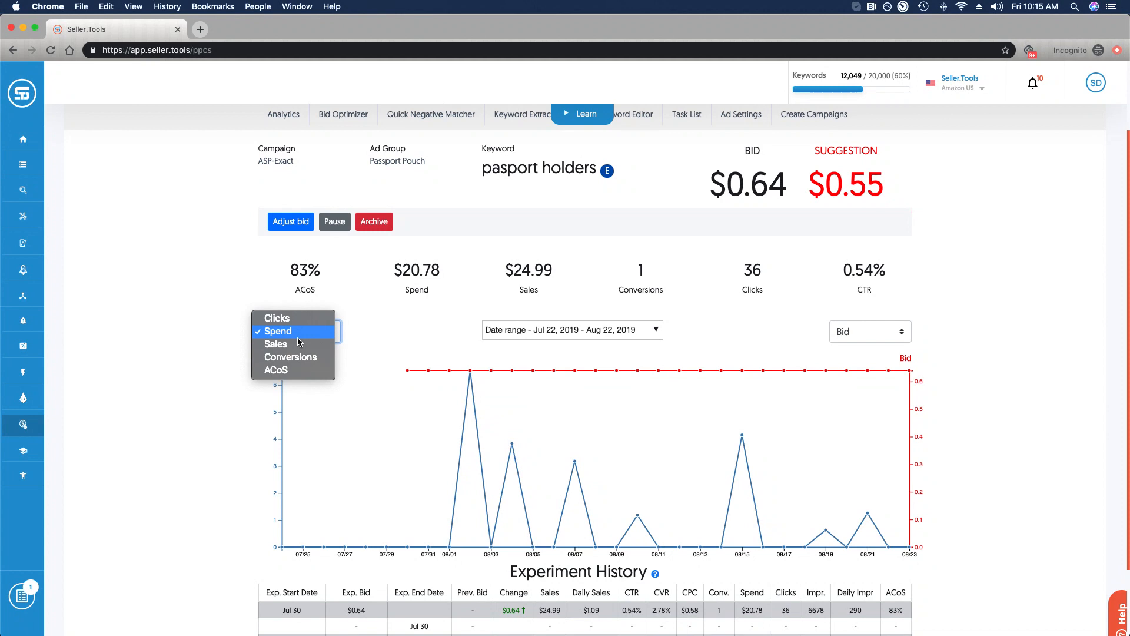
pyautogui.click(295, 319)
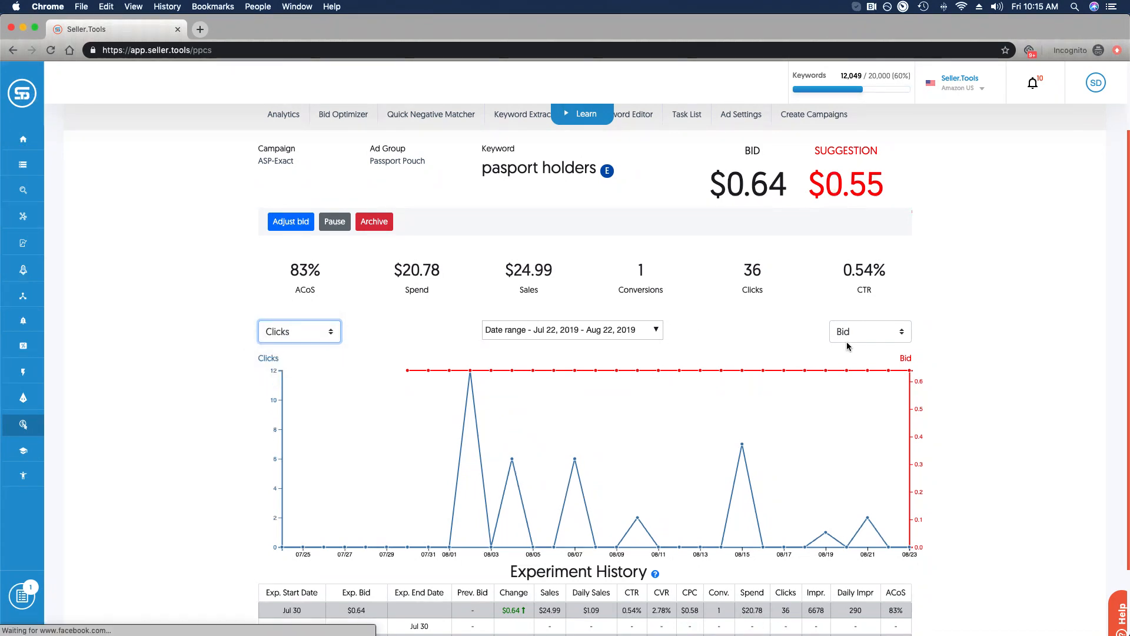
pyautogui.click(861, 331)
pyautogui.click(858, 370)
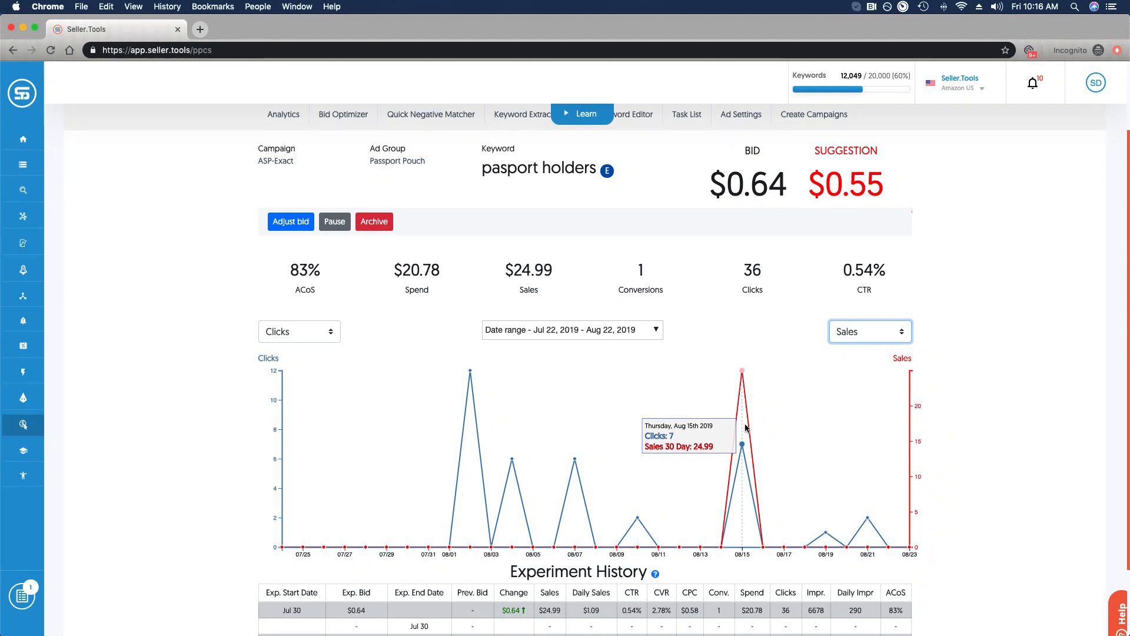
pyautogui.scroll(-2, 1006, 402)
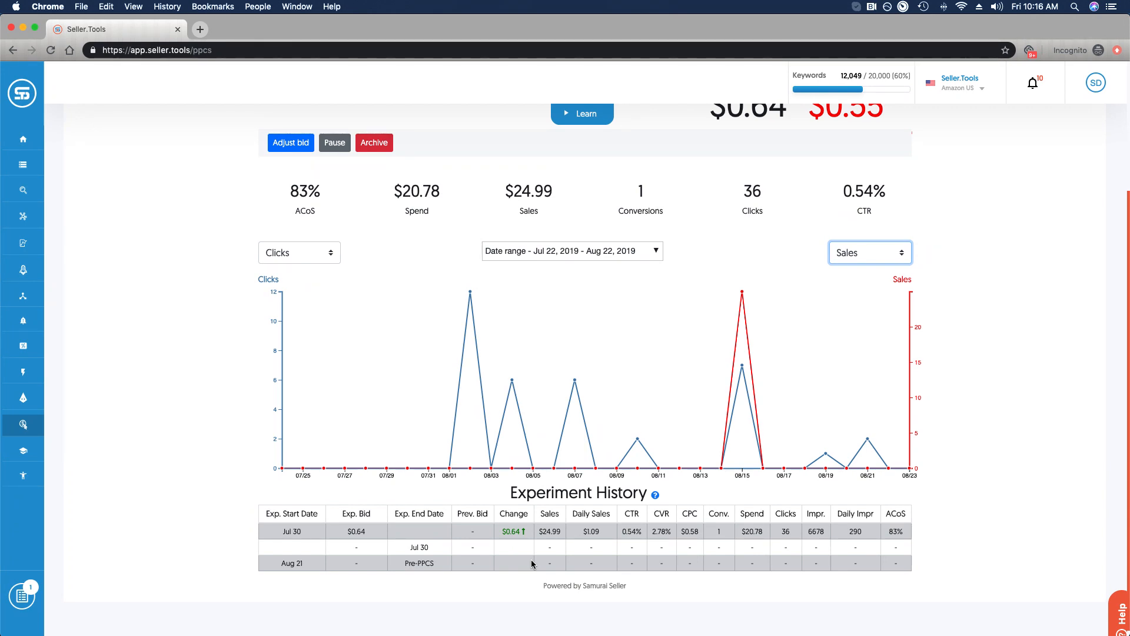
pyautogui.scroll(3, 552, 418)
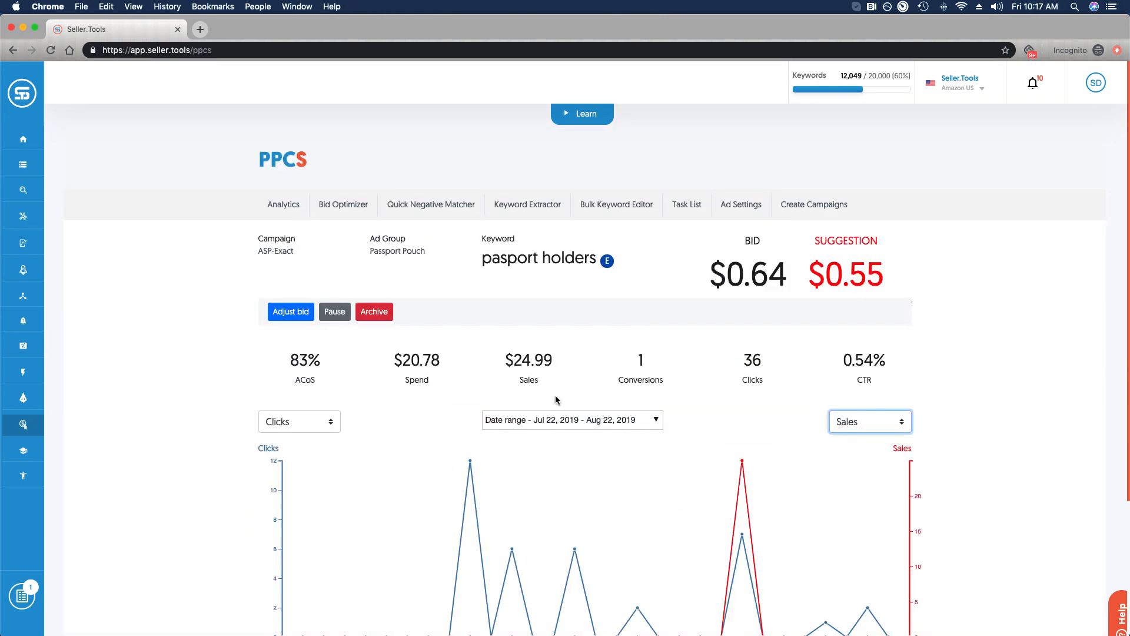
# - In the Bulk Keyword Editor, select passport wallet, wallet men leather, passport cover for men, mens wallet genuine leather
pyautogui.click(630, 205)
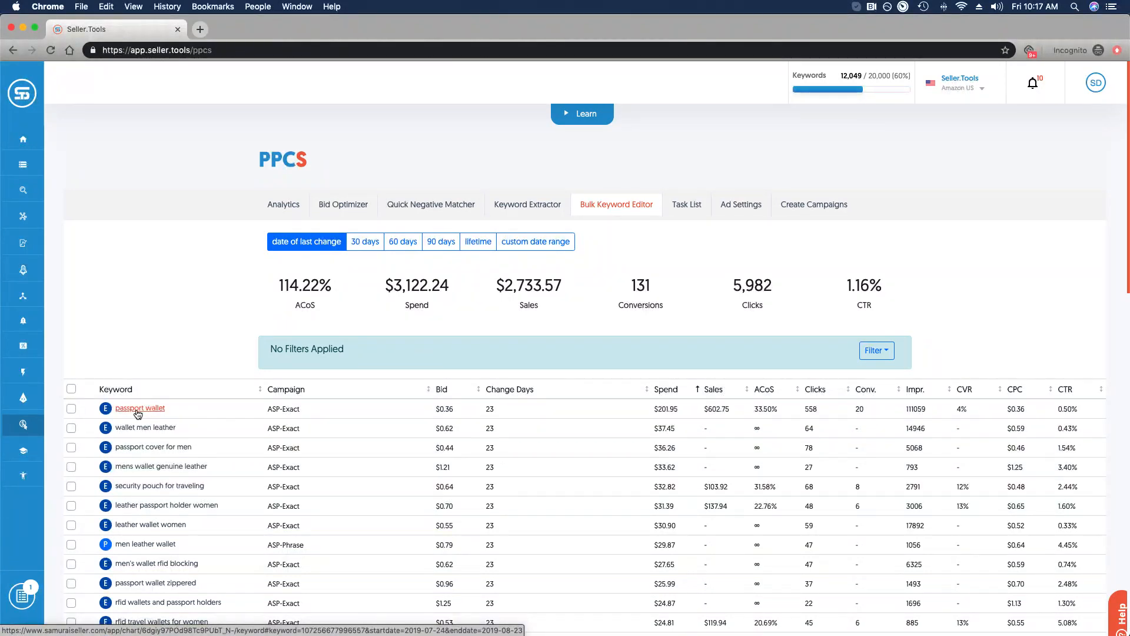
pyautogui.click(71, 408)
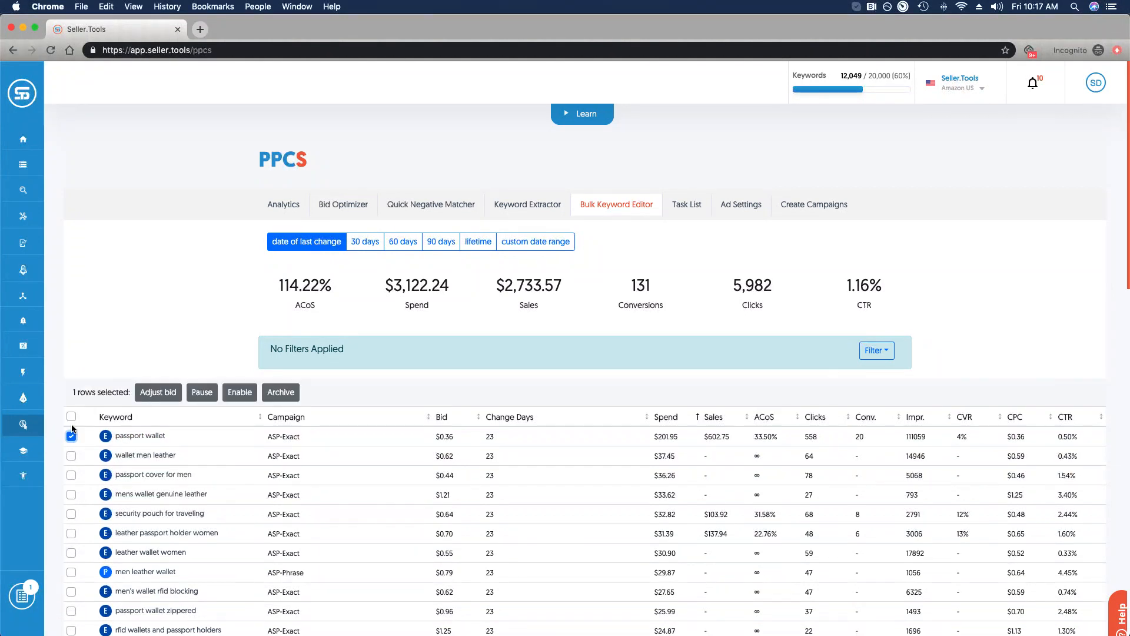
pyautogui.click(70, 457)
pyautogui.click(71, 475)
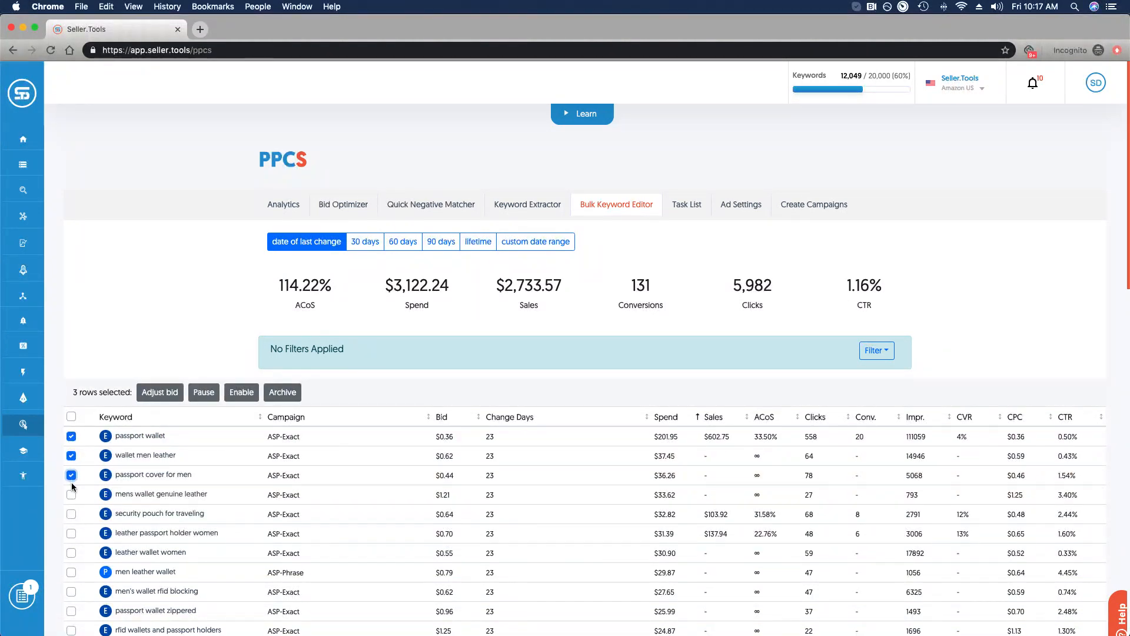
pyautogui.click(72, 495)
pyautogui.click(163, 394)
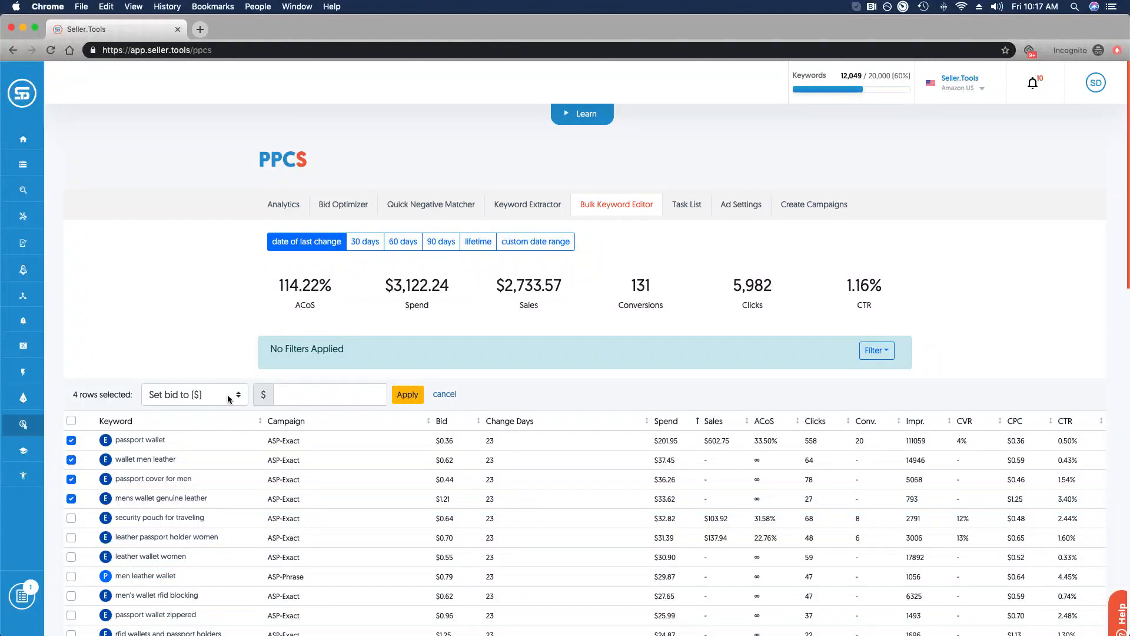
pyautogui.click(236, 398)
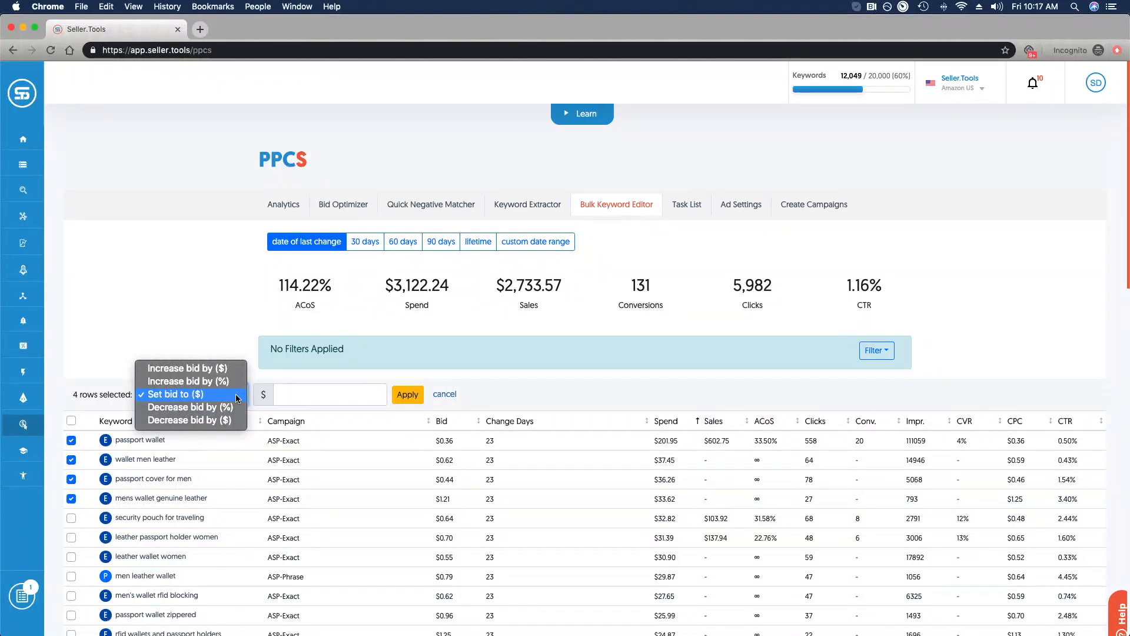
pyautogui.click(444, 393)
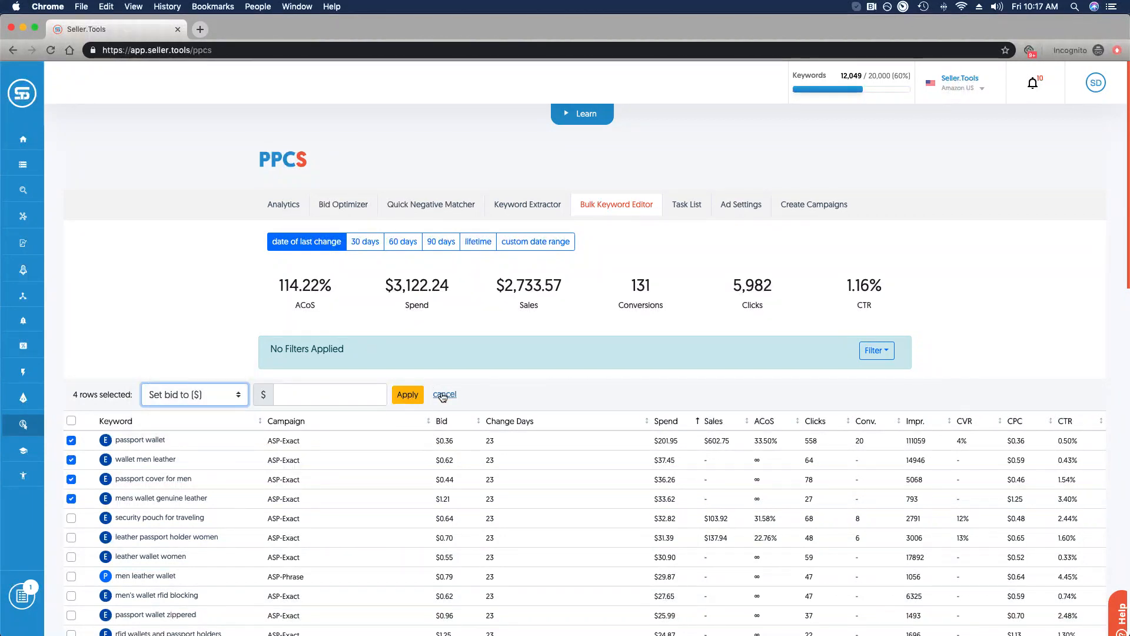
pyautogui.click(444, 392)
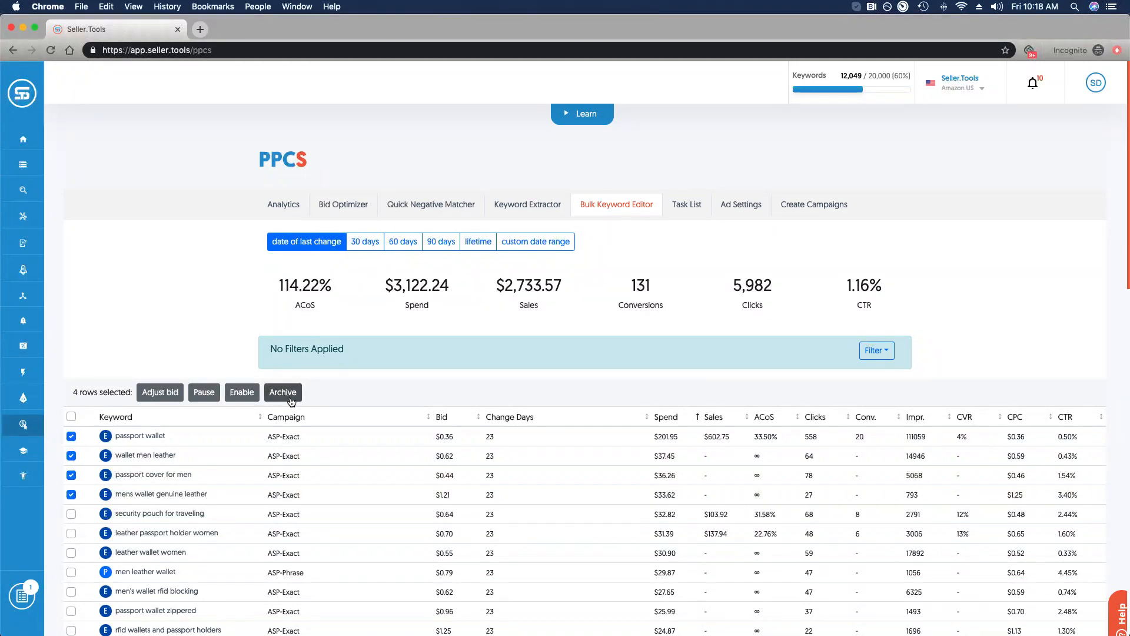
# - Untick passport wallet, wallet men leather, passport cover for men and mens wallet genuine leather
pyautogui.click(72, 437)
pyautogui.click(71, 456)
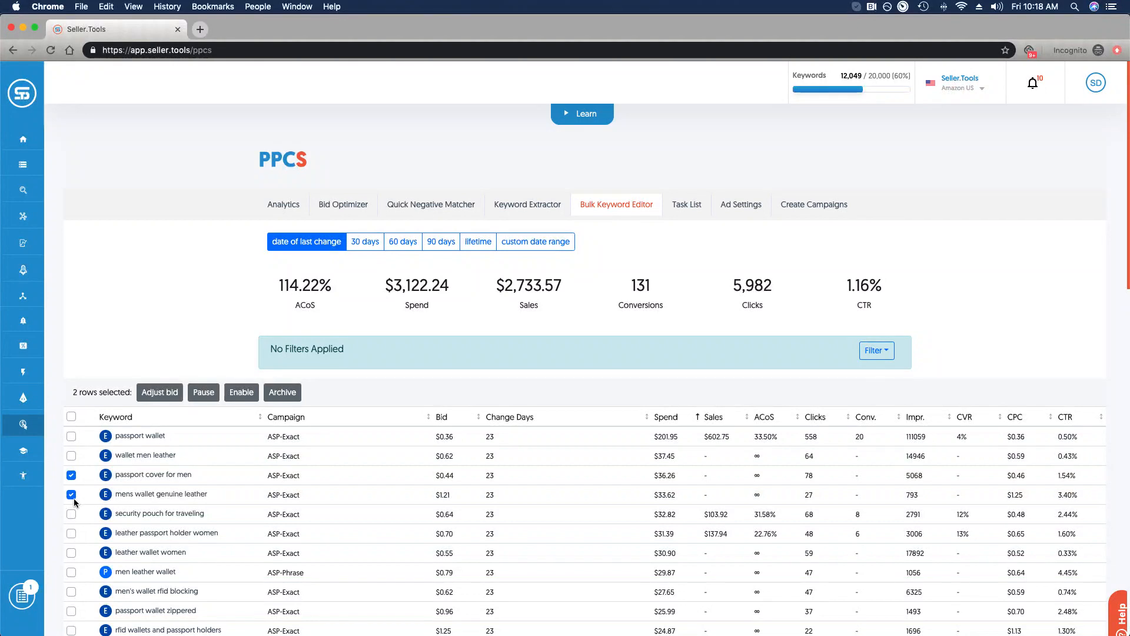
pyautogui.click(71, 475)
pyautogui.click(72, 495)
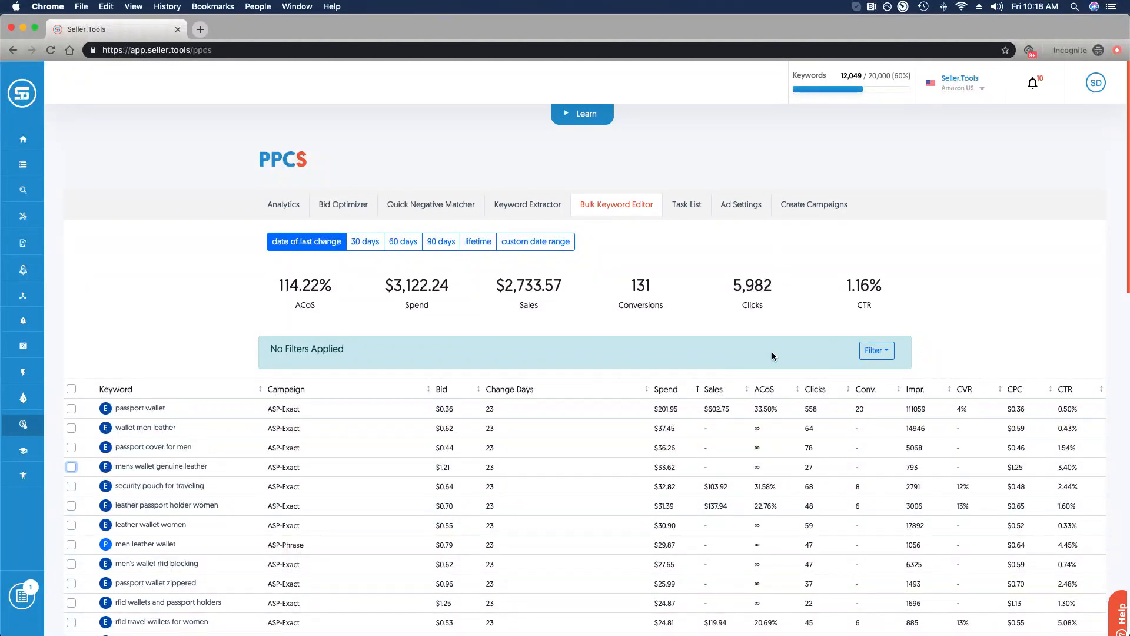